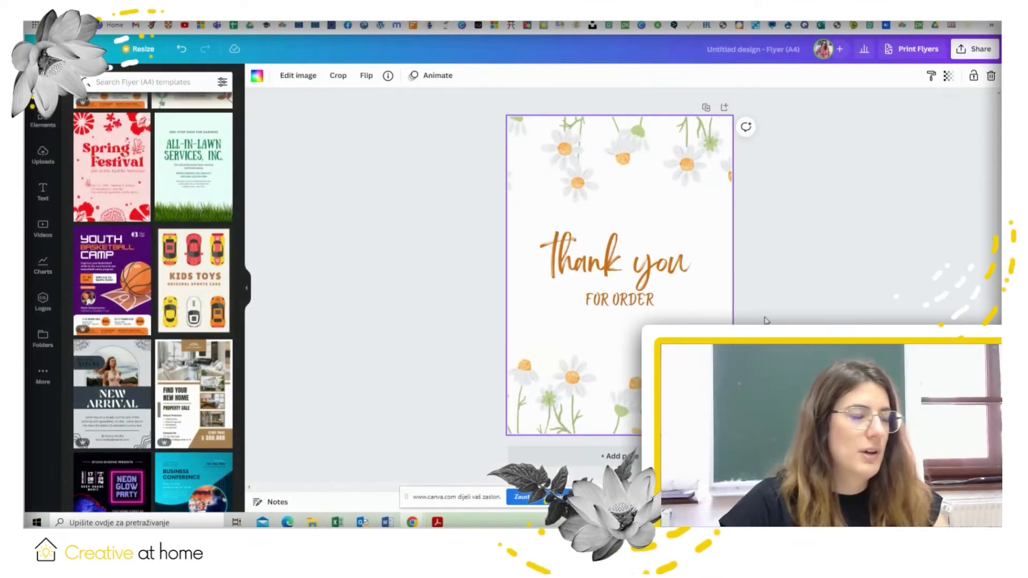
{"action": "scroll", "coordinate": [194, 178], "scroll_direction": "up", "scroll_amount": 3}
{"action": "scroll", "coordinate": [193, 178], "scroll_direction": "down", "scroll_amount": 10}
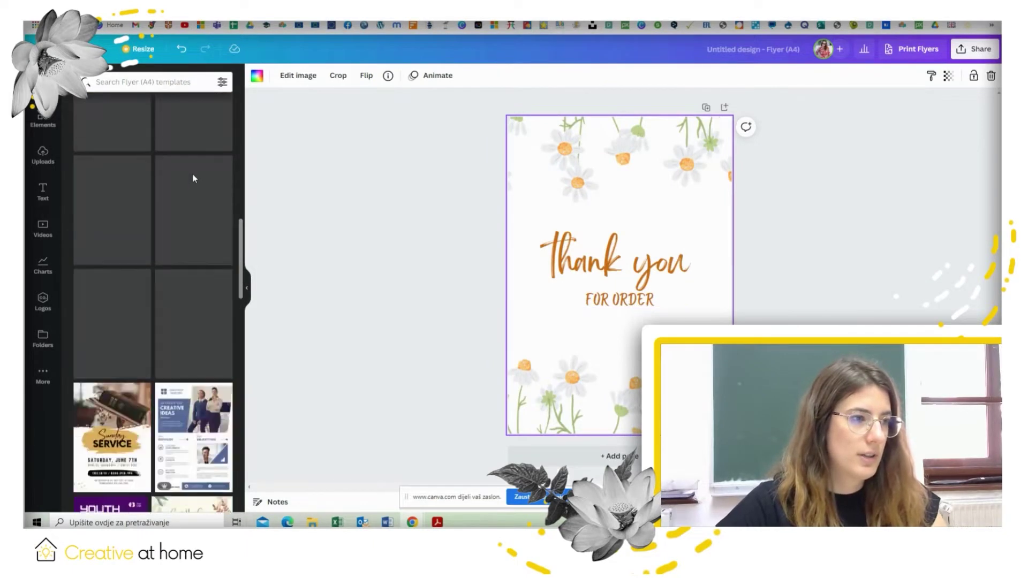
{"action": "scroll", "coordinate": [194, 179], "scroll_direction": "up", "scroll_amount": 10}
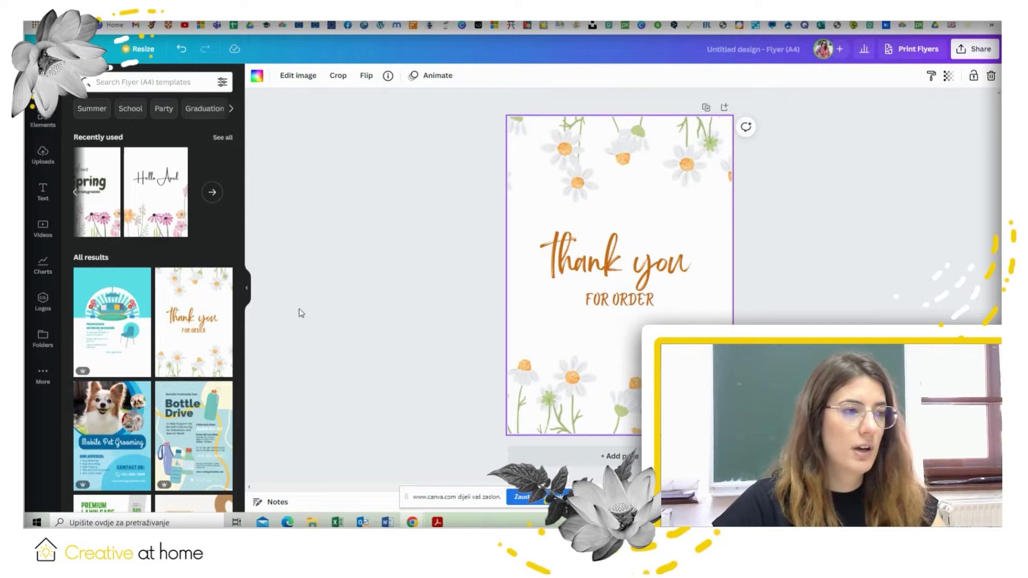
{"action": "scroll", "coordinate": [224, 295], "scroll_direction": "down", "scroll_amount": 6}
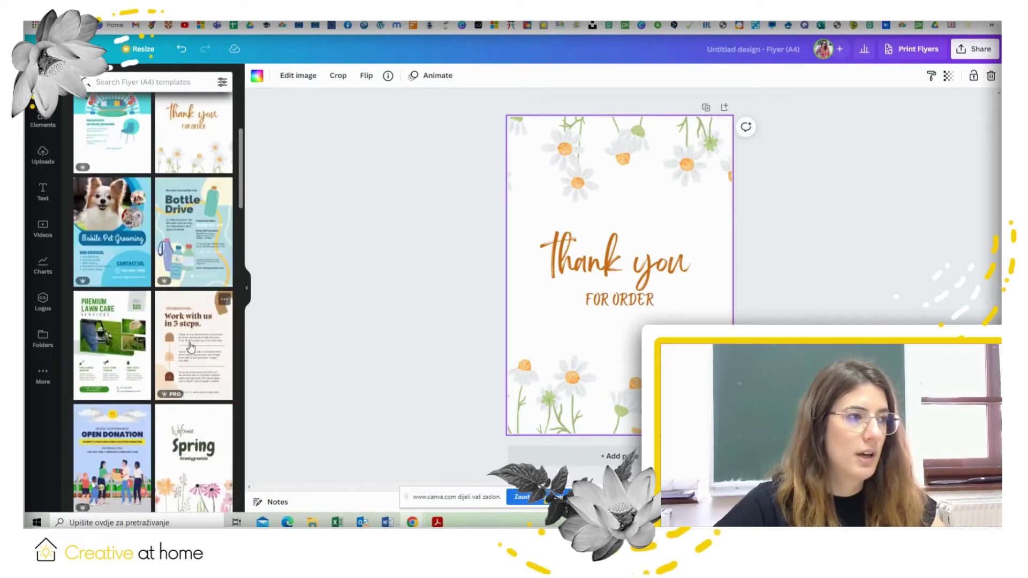
{"action": "scroll", "coordinate": [187, 343], "scroll_direction": "down", "scroll_amount": 15}
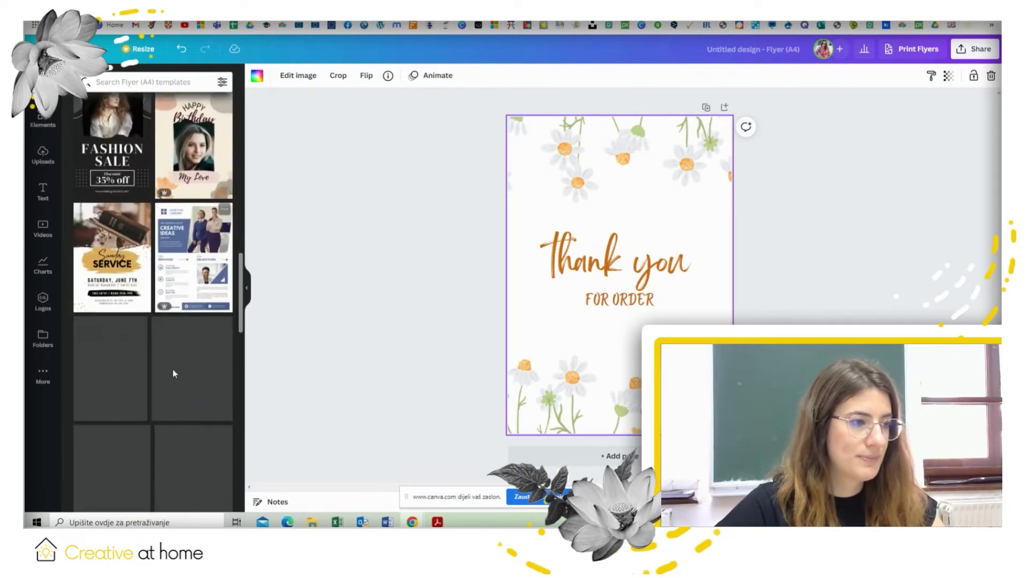
{"action": "scroll", "coordinate": [171, 342], "scroll_direction": "up", "scroll_amount": 4}
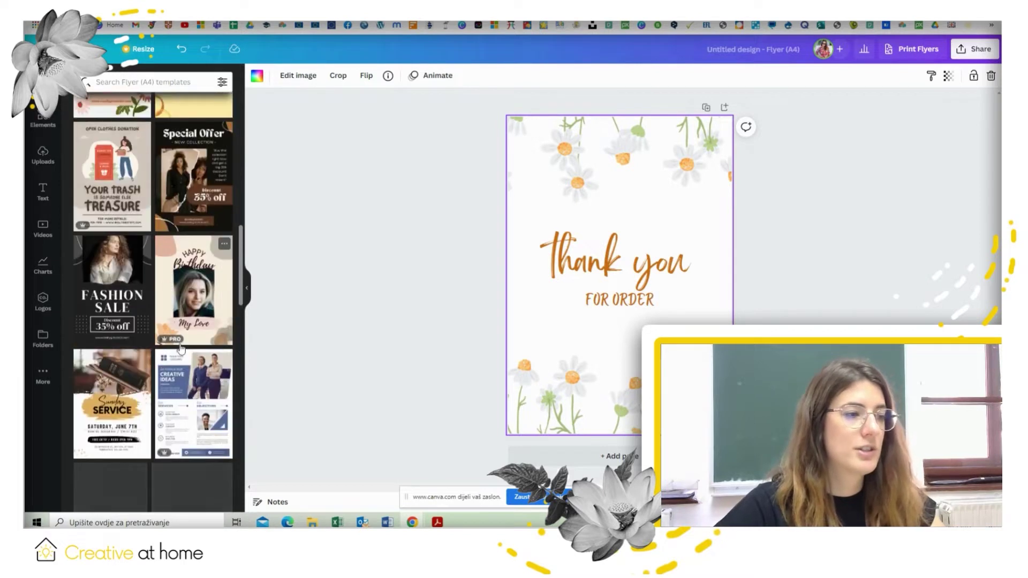
{"action": "mouse_move", "coordinate": [170, 339]}
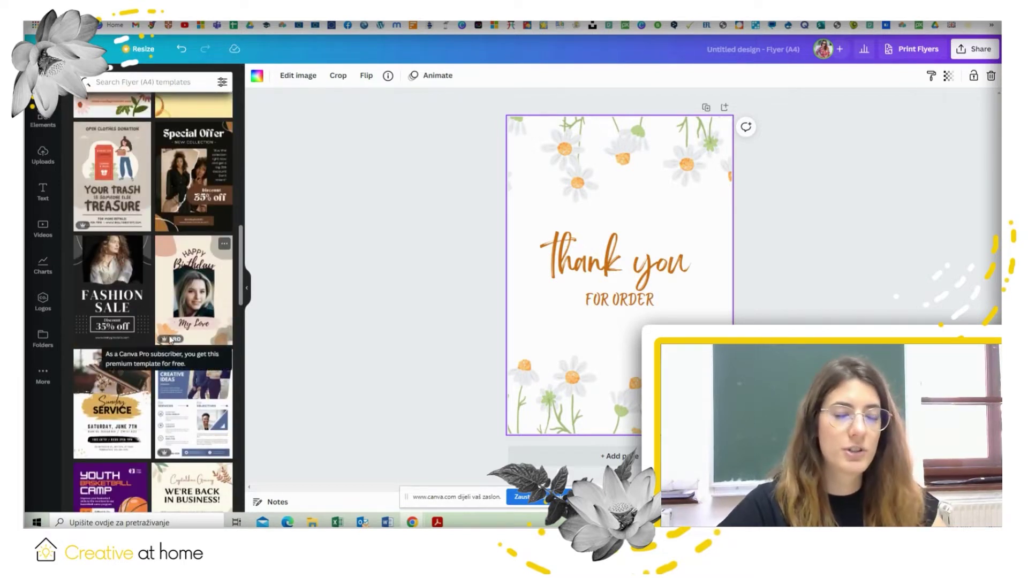
{"action": "scroll", "coordinate": [171, 339], "scroll_direction": "up", "scroll_amount": 5}
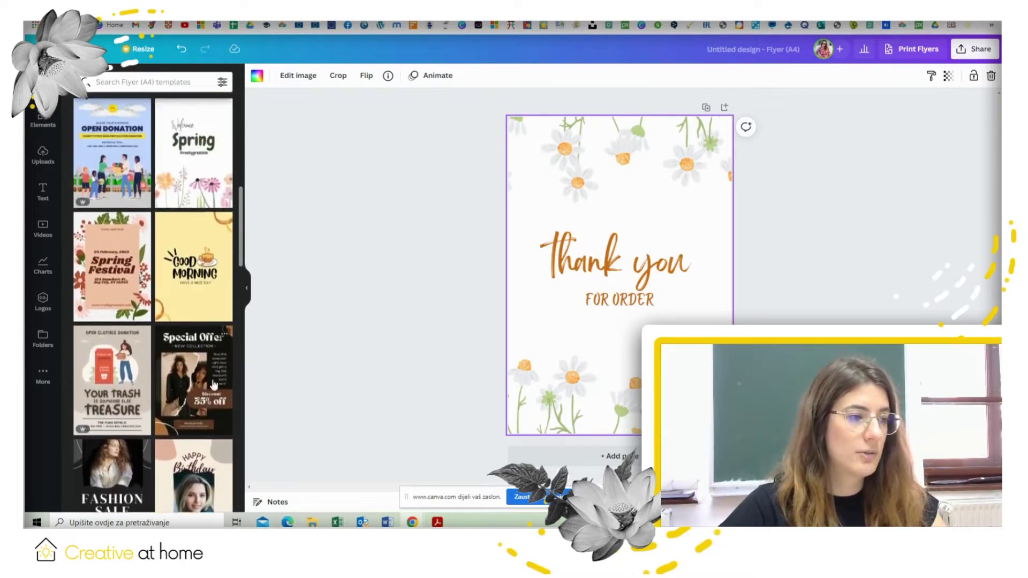
{"action": "scroll", "coordinate": [239, 382], "scroll_direction": "up", "scroll_amount": 10}
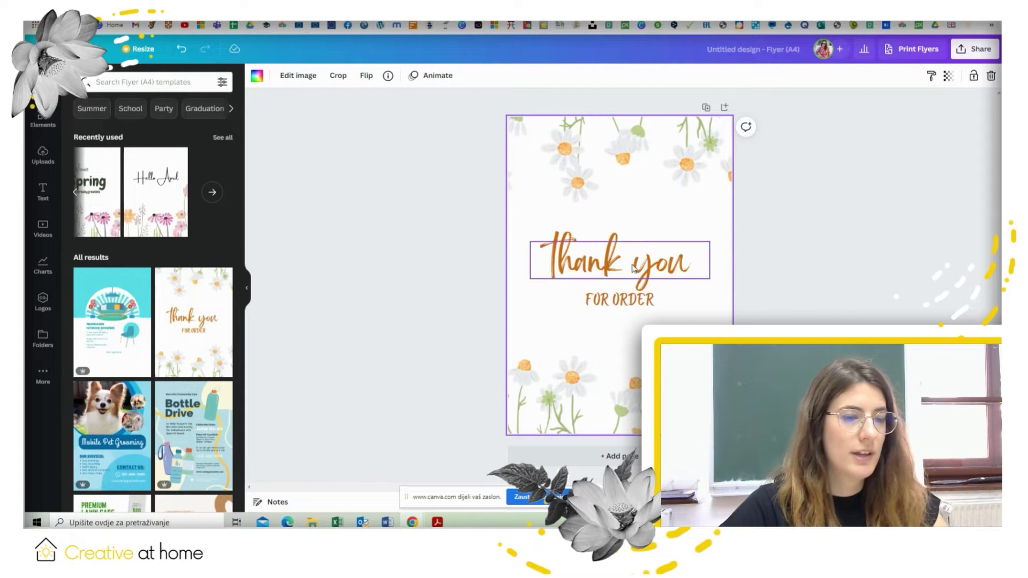
Browse the Elements library of shapes, graphics and stickers
{"action": "left_click", "coordinate": [44, 119]}
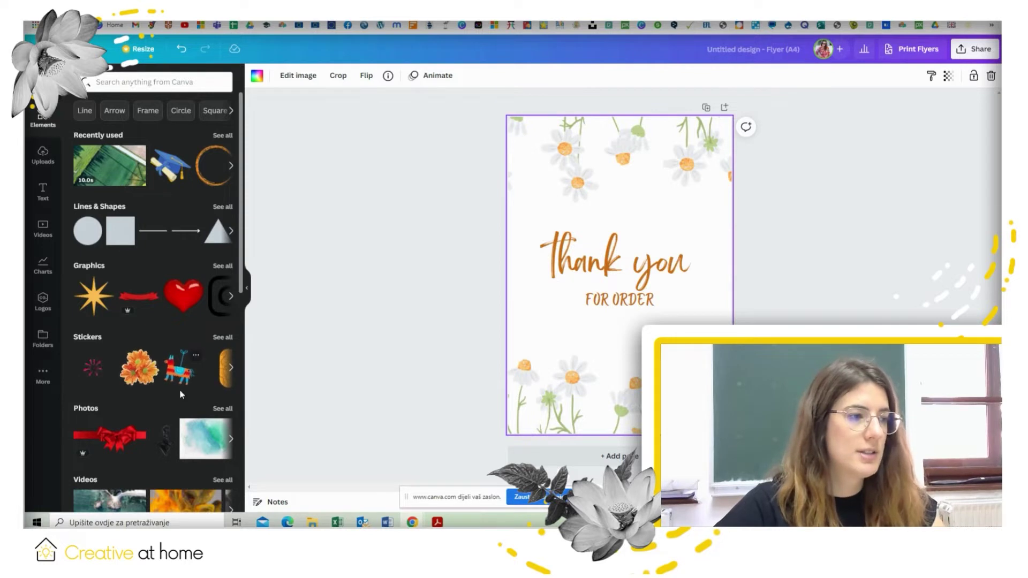
{"action": "scroll", "coordinate": [179, 389], "scroll_direction": "down", "scroll_amount": 1}
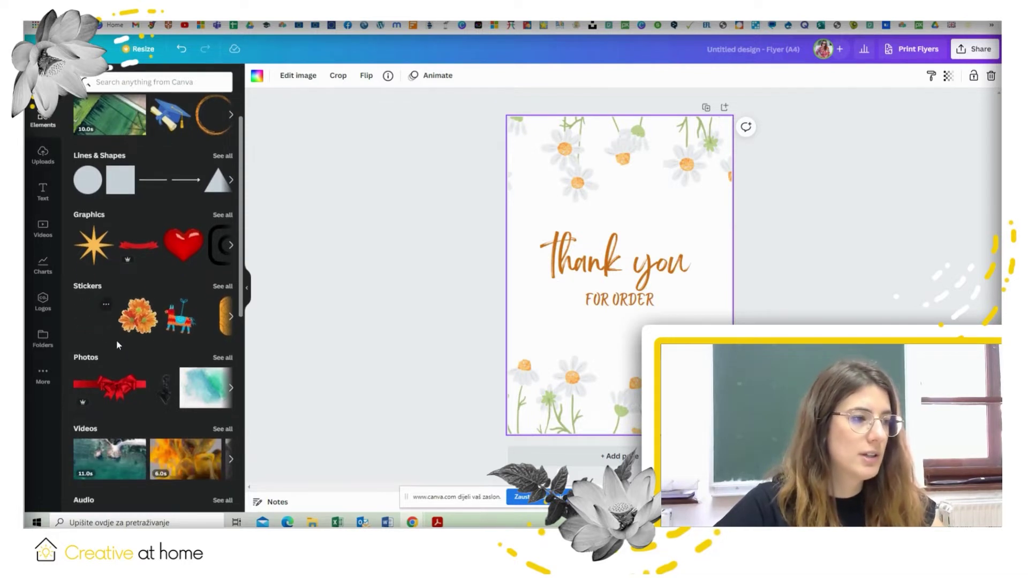
{"action": "scroll", "coordinate": [227, 224], "scroll_direction": "up", "scroll_amount": 1}
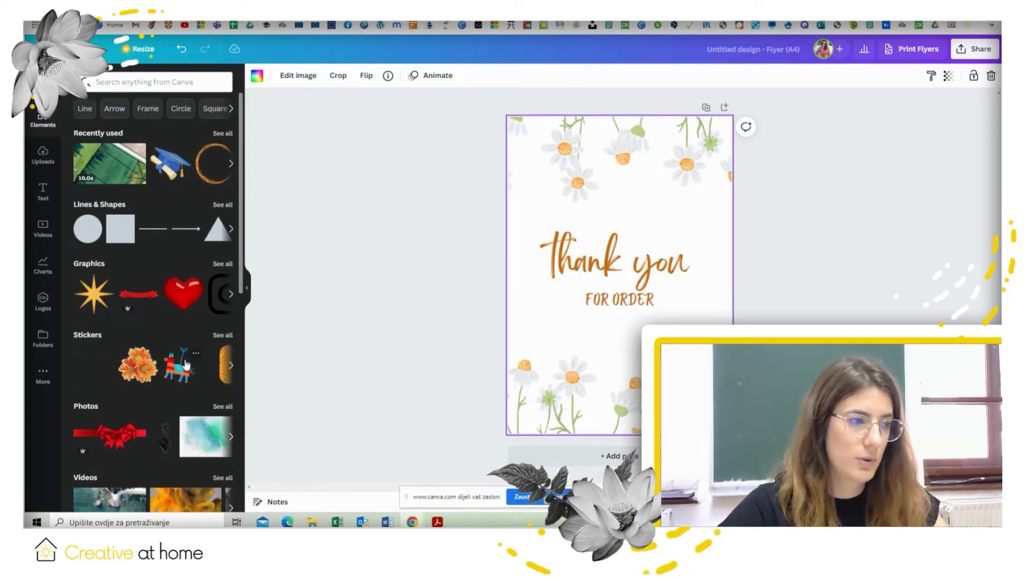
{"action": "scroll", "coordinate": [173, 381], "scroll_direction": "down", "scroll_amount": 3}
{"action": "scroll", "coordinate": [161, 321], "scroll_direction": "up", "scroll_amount": 1}
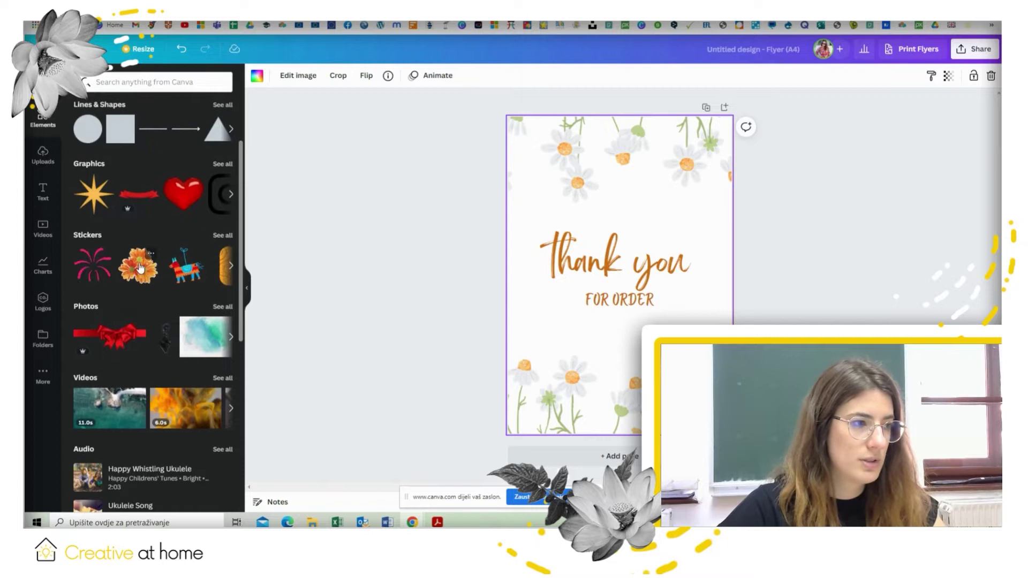
Add the orange flower sticker, shrink it to about half size, and place it above the 'thank you' text
{"action": "left_click", "coordinate": [135, 281]}
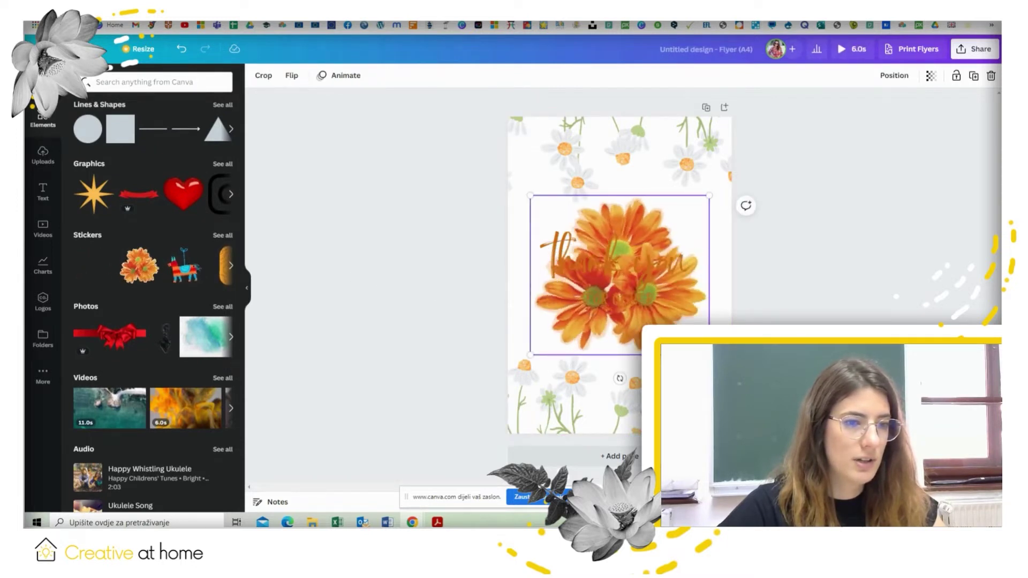
{"action": "left_click_drag", "start_coordinate": [709, 354], "coordinate": [612, 271]}
{"action": "left_click", "coordinate": [669, 263]}
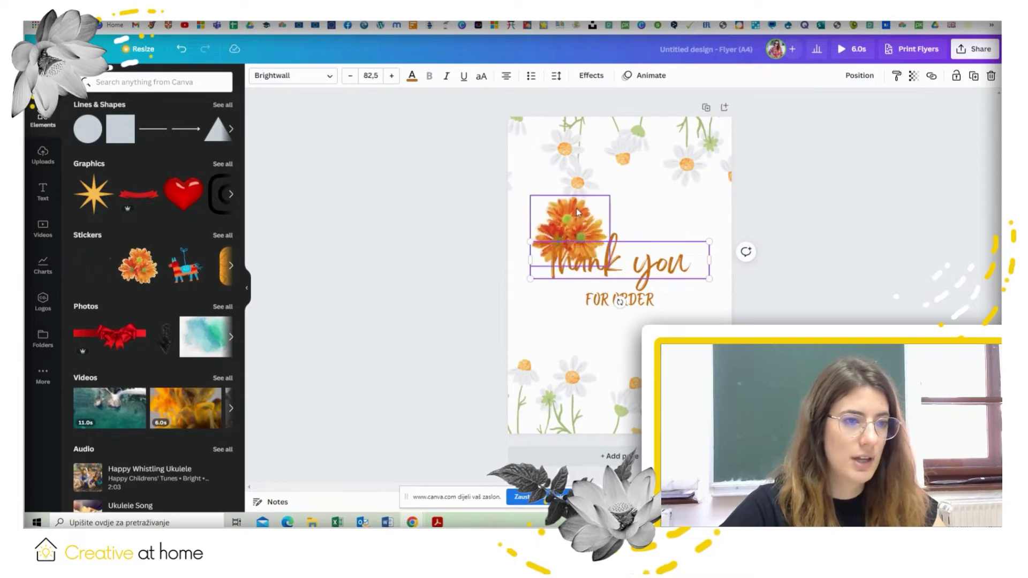
{"action": "left_click_drag", "start_coordinate": [577, 213], "coordinate": [676, 219]}
Delete the flower sticker and put the 'Thank you' text back above FOR ORDER
{"action": "left_click", "coordinate": [666, 241]}
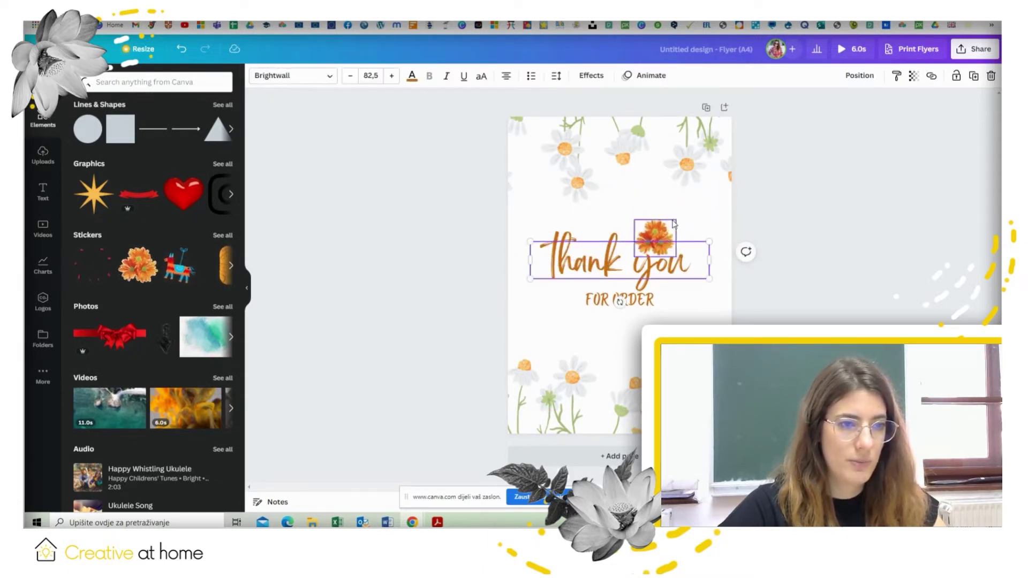
{"action": "key", "text": "Return"}
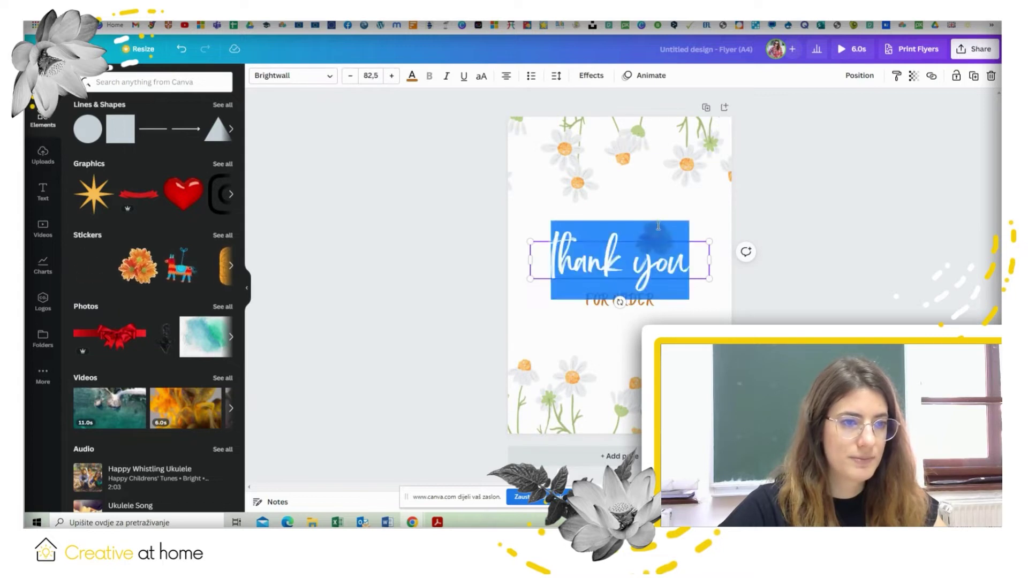
{"action": "key", "text": "Escape"}
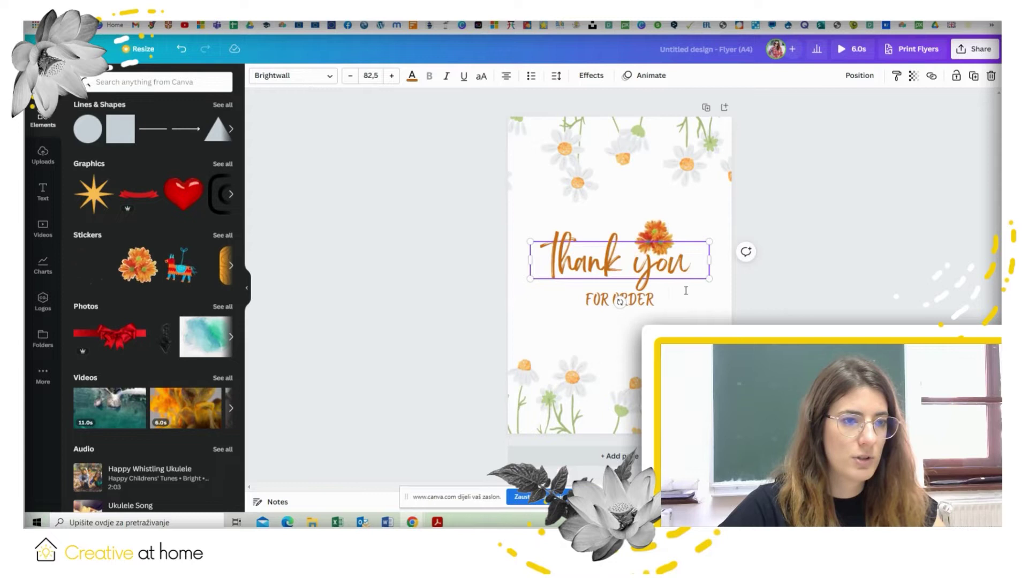
{"action": "left_click_drag", "start_coordinate": [670, 251], "coordinate": [670, 280]}
{"action": "left_click", "coordinate": [669, 248]}
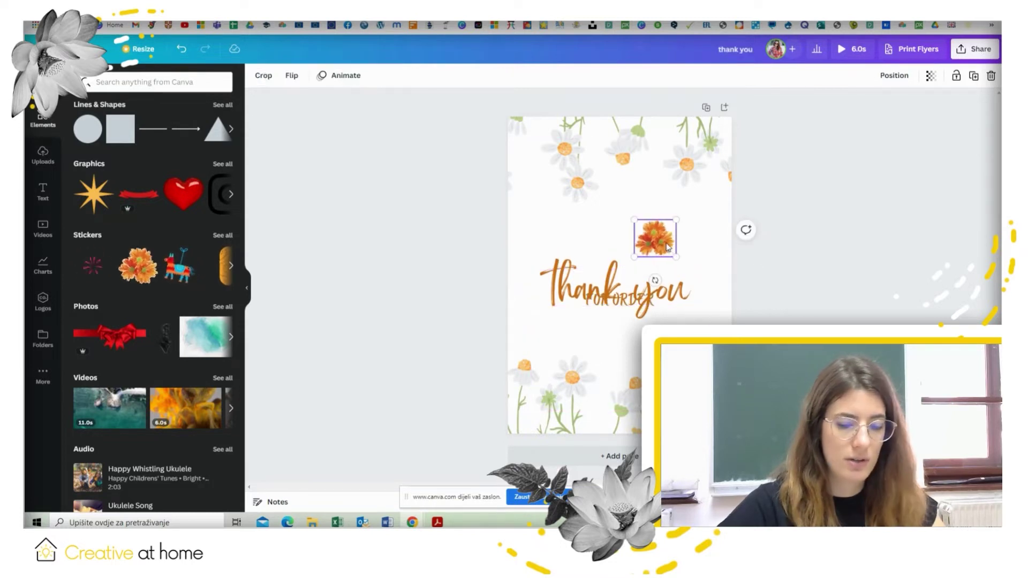
{"action": "key", "text": "Delete"}
{"action": "left_click", "coordinate": [611, 275]}
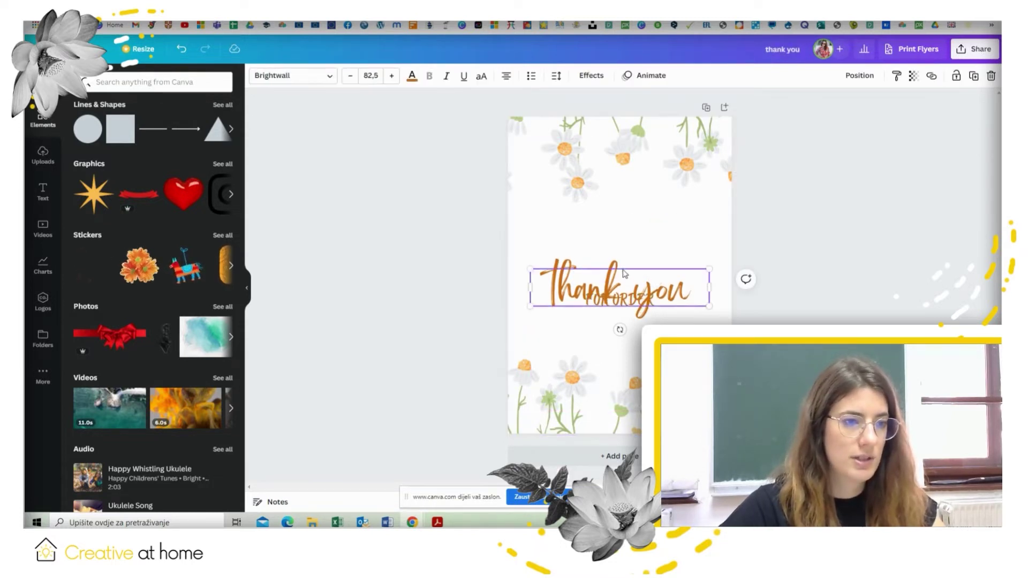
{"action": "left_click", "coordinate": [658, 297]}
{"action": "left_click_drag", "start_coordinate": [661, 284], "coordinate": [666, 234]}
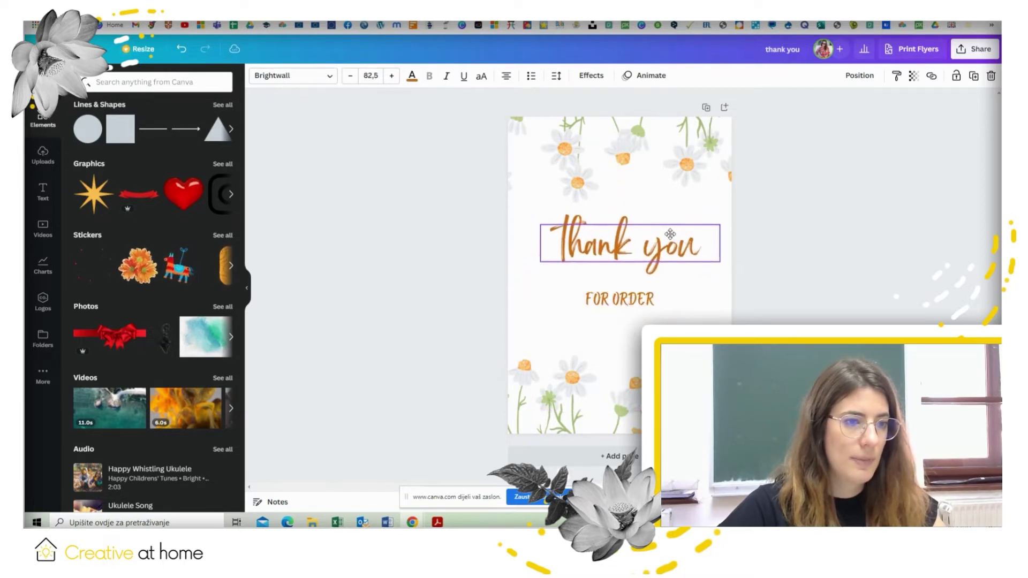
Glance at Uploads, then show the Text panel with heading, body and font-combination presets
{"action": "left_click", "coordinate": [42, 161]}
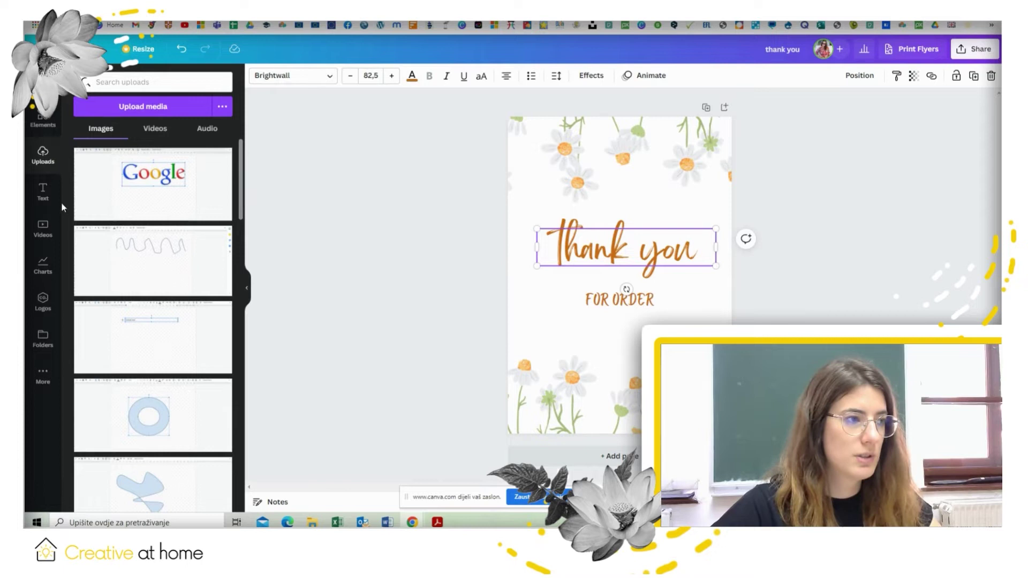
{"action": "left_click", "coordinate": [46, 191]}
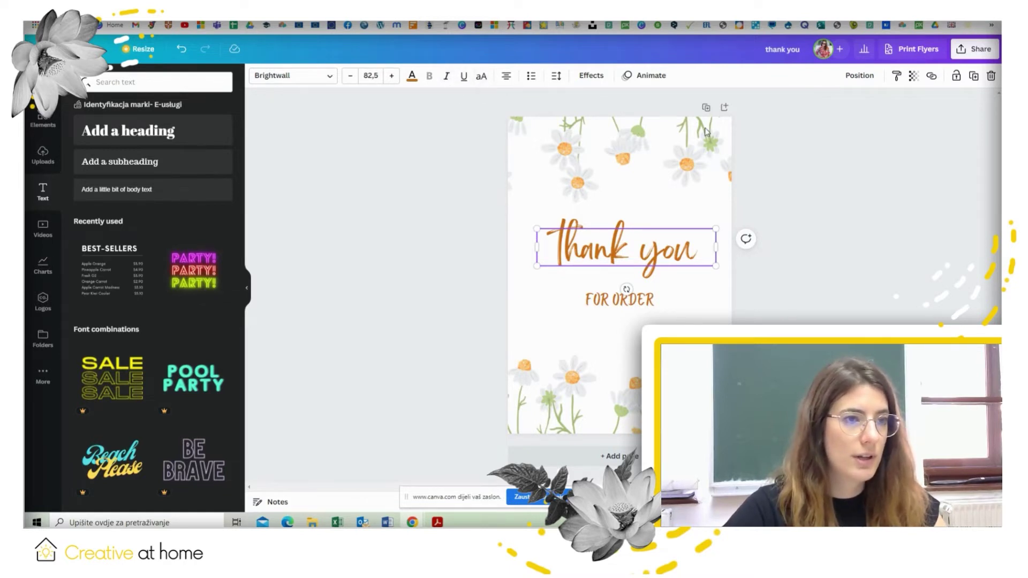
Scroll the text presets and place a shrunken COFFEE PLEASE template over the Thank you heading
{"action": "scroll", "coordinate": [176, 337], "scroll_direction": "down", "scroll_amount": 5}
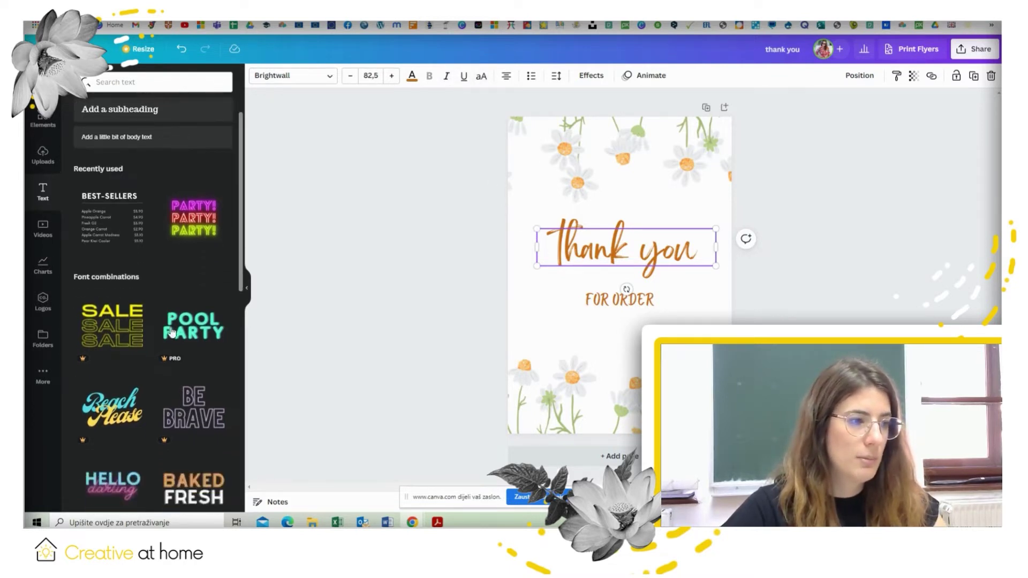
{"action": "scroll", "coordinate": [187, 332], "scroll_direction": "down", "scroll_amount": 3}
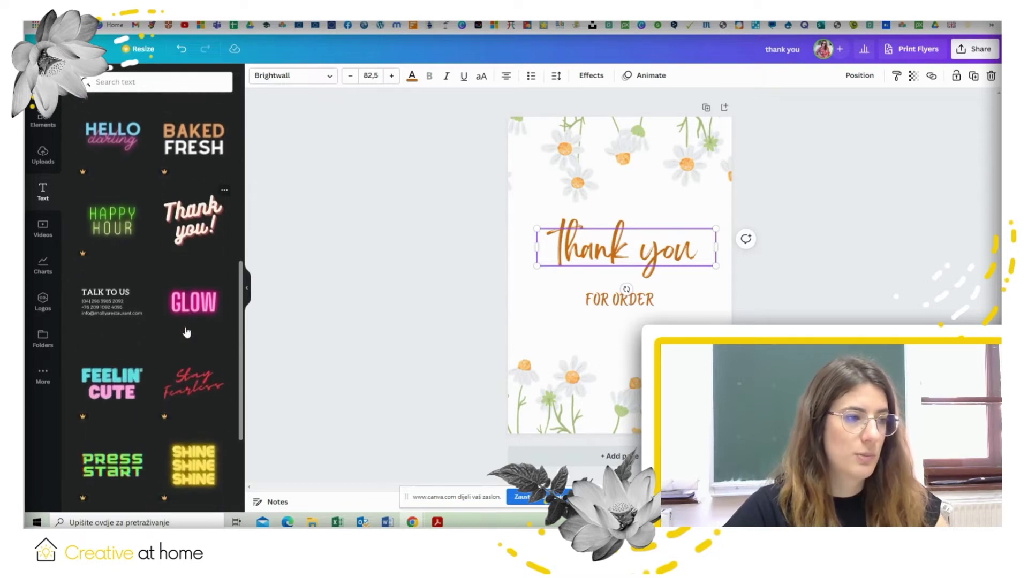
{"action": "scroll", "coordinate": [185, 330], "scroll_direction": "down", "scroll_amount": 5}
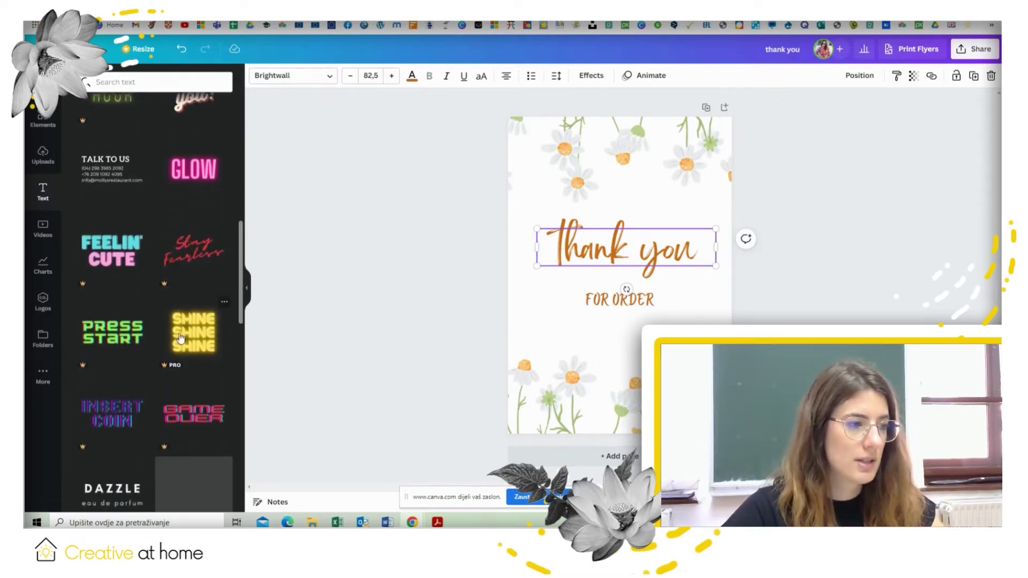
{"action": "scroll", "coordinate": [181, 346], "scroll_direction": "down", "scroll_amount": 5}
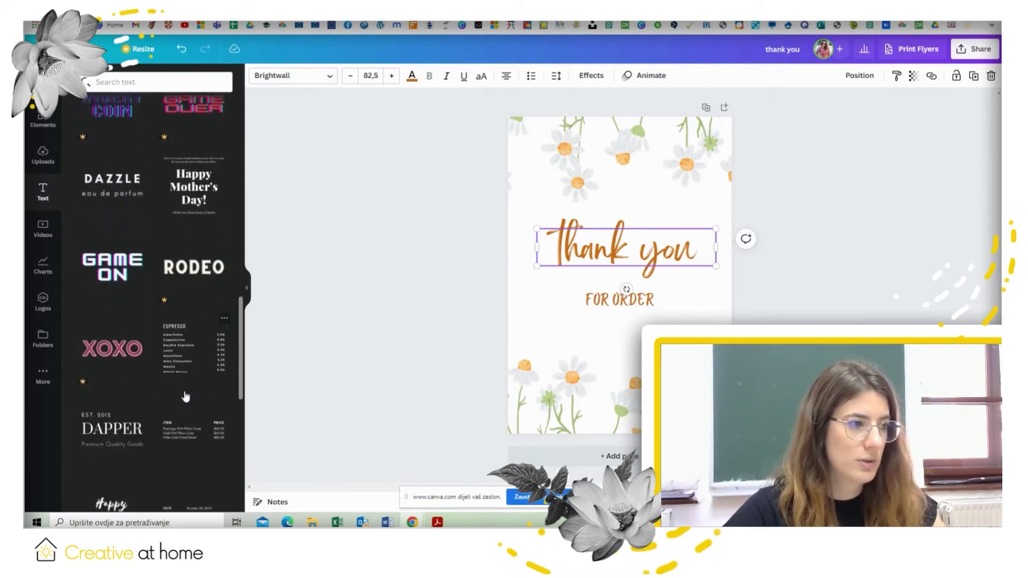
{"action": "scroll", "coordinate": [177, 372], "scroll_direction": "down", "scroll_amount": 3}
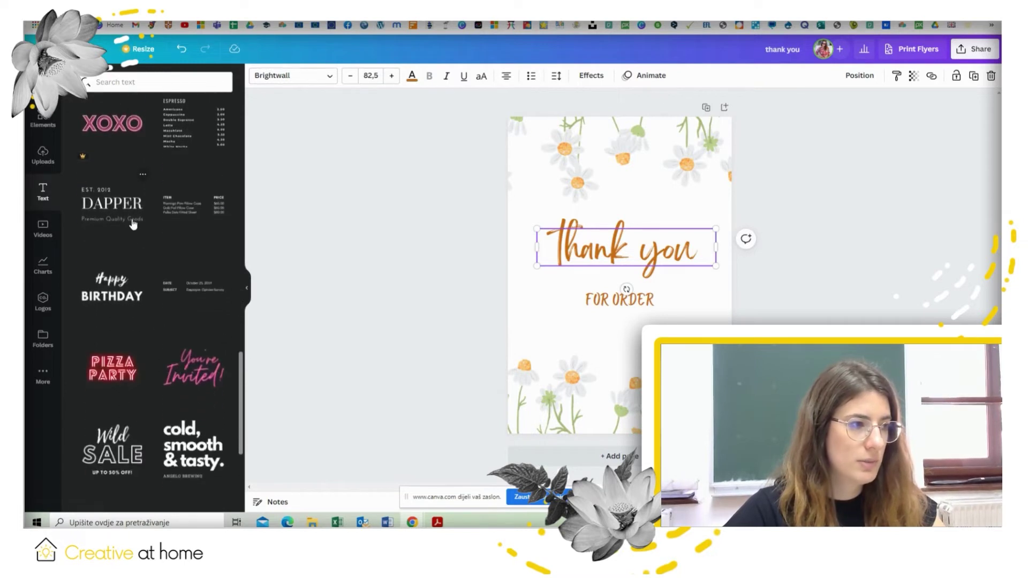
{"action": "scroll", "coordinate": [134, 222], "scroll_direction": "up", "scroll_amount": 3}
{"action": "scroll", "coordinate": [151, 337], "scroll_direction": "down", "scroll_amount": 5}
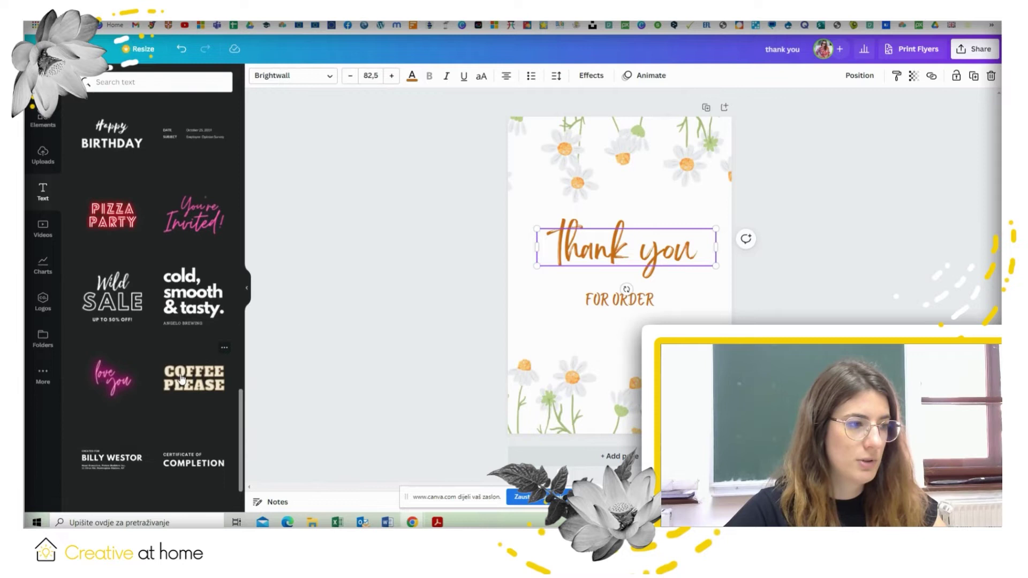
{"action": "left_click", "coordinate": [181, 379]}
{"action": "left_click_drag", "start_coordinate": [711, 319], "coordinate": [616, 274]}
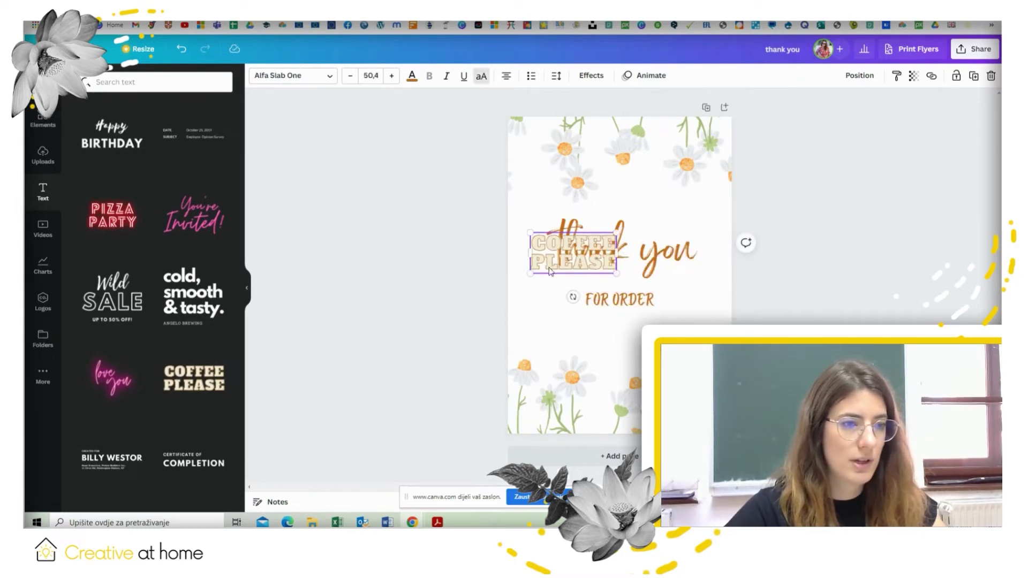
{"action": "left_click_drag", "start_coordinate": [547, 274], "coordinate": [641, 225]}
Reselect the COFFEE PLEASE text and delete it from the card
{"action": "left_click", "coordinate": [685, 208]}
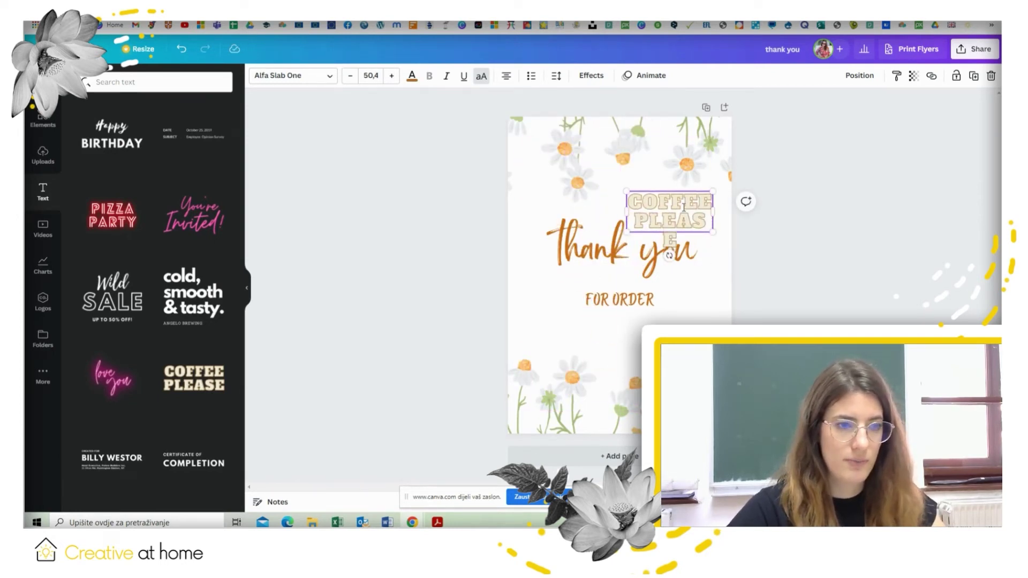
{"action": "left_click", "coordinate": [679, 200]}
{"action": "left_click", "coordinate": [677, 199]}
{"action": "key", "text": "Delete"}
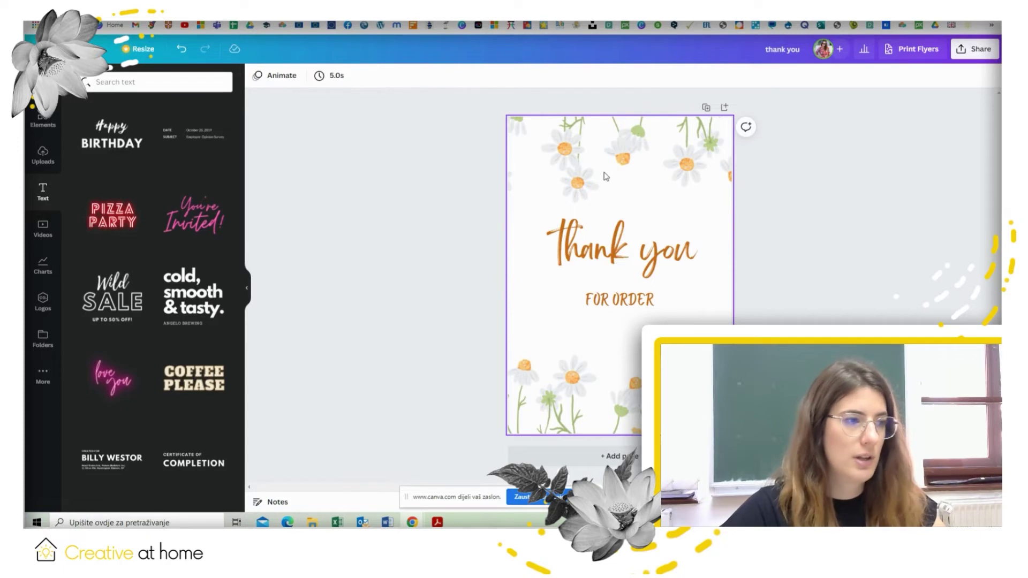
Browse the stock video categories and sections, then switch to the Charts library
{"action": "left_click", "coordinate": [43, 227]}
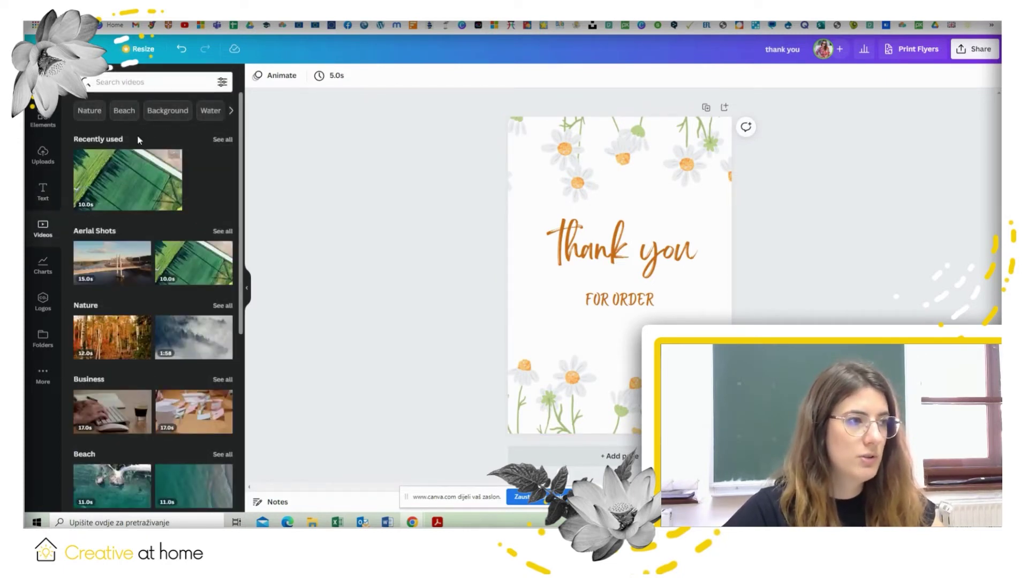
{"action": "left_click", "coordinate": [231, 111]}
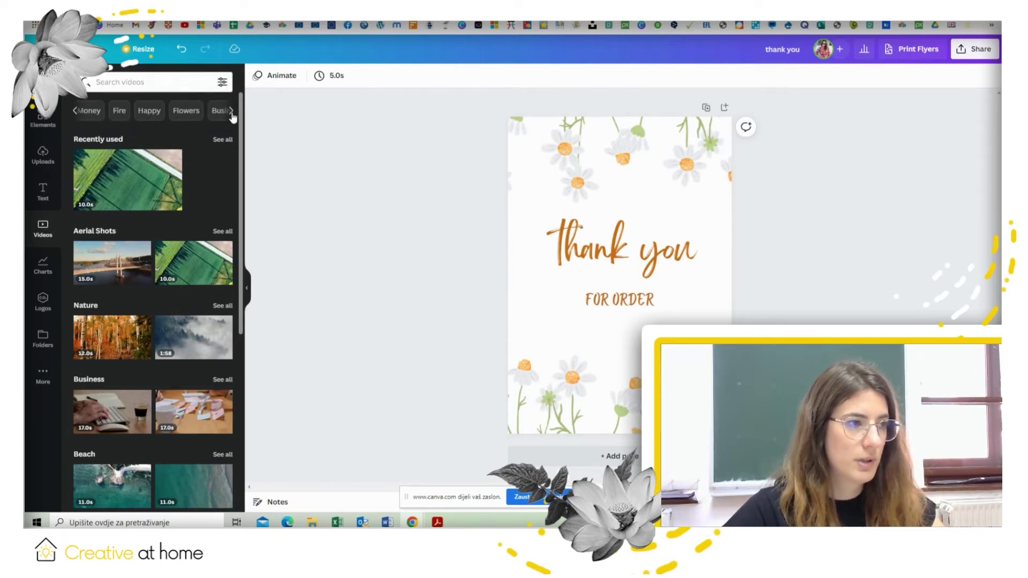
{"action": "left_click", "coordinate": [74, 112]}
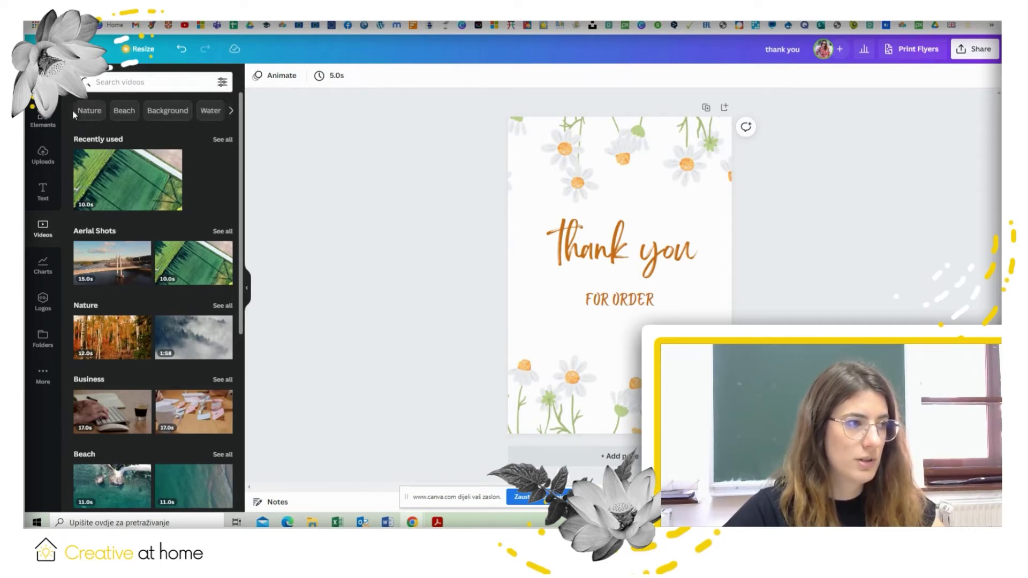
{"action": "scroll", "coordinate": [179, 230], "scroll_direction": "down", "scroll_amount": 15}
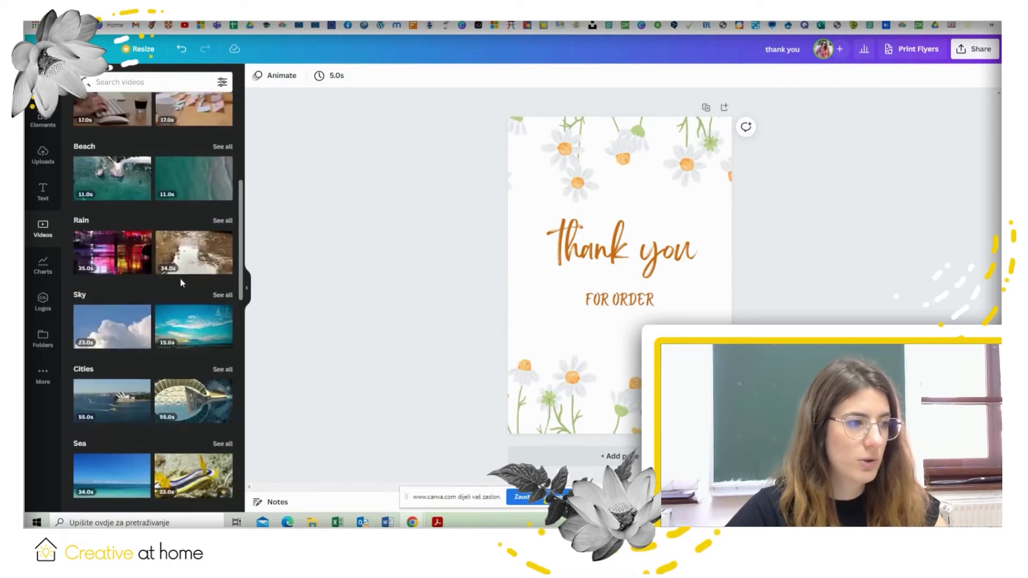
{"action": "scroll", "coordinate": [185, 310], "scroll_direction": "down", "scroll_amount": 2}
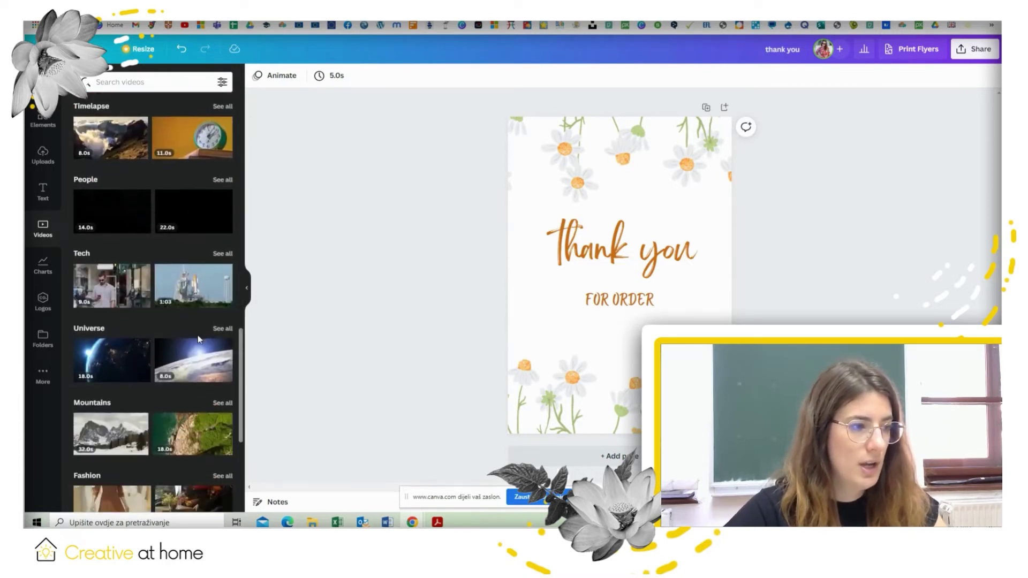
{"action": "scroll", "coordinate": [197, 335], "scroll_direction": "up", "scroll_amount": 9}
{"action": "scroll", "coordinate": [197, 337], "scroll_direction": "up", "scroll_amount": 10}
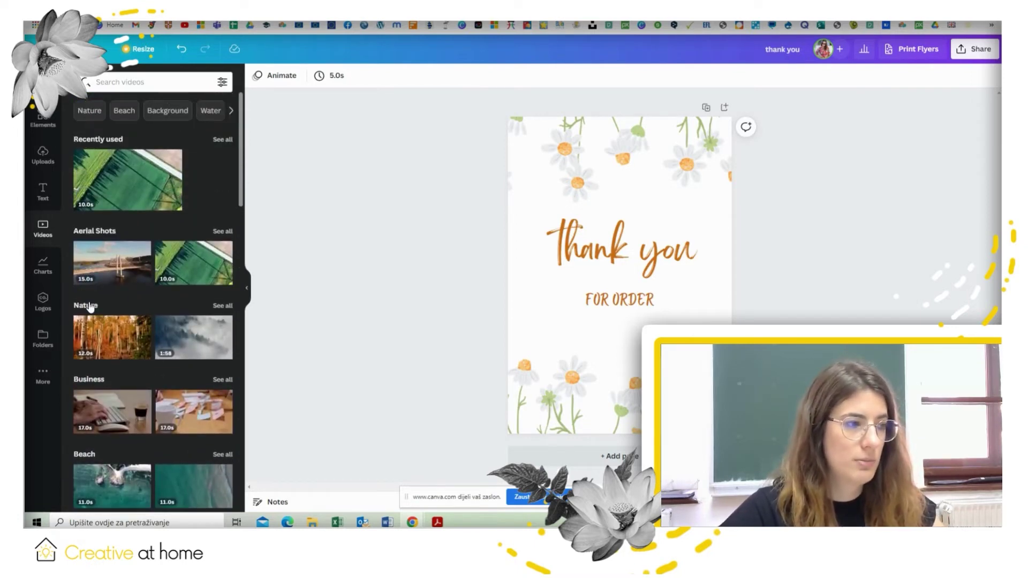
{"action": "left_click", "coordinate": [43, 265]}
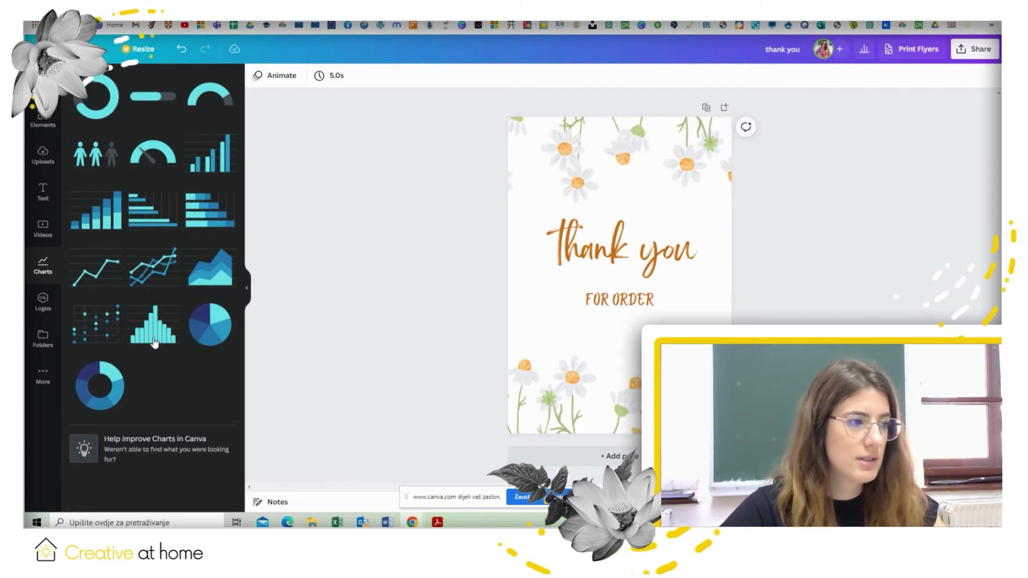
Check the Logos and Folders panels, then bring up the More apps list
{"action": "left_click", "coordinate": [44, 304]}
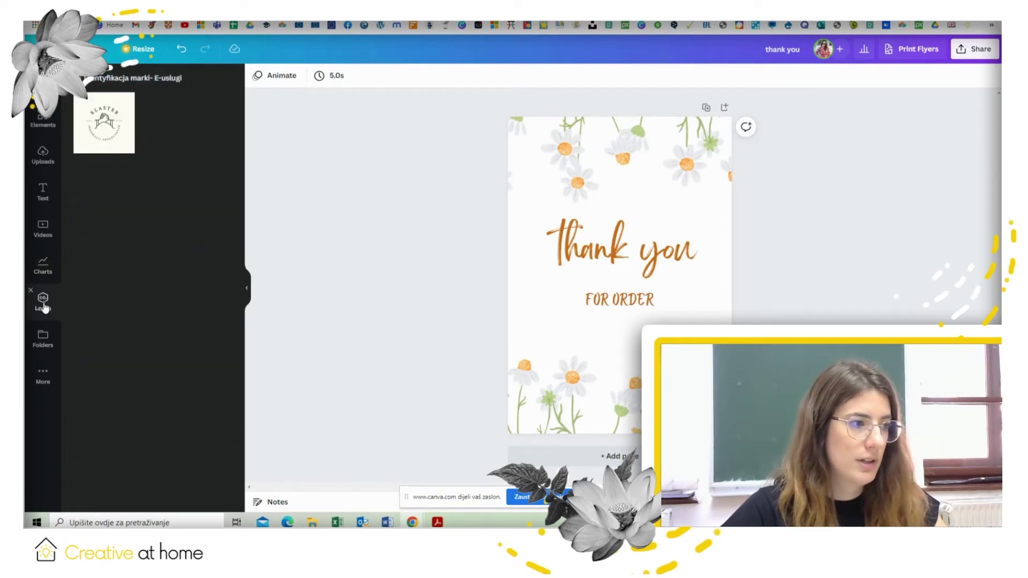
{"action": "left_click", "coordinate": [50, 347]}
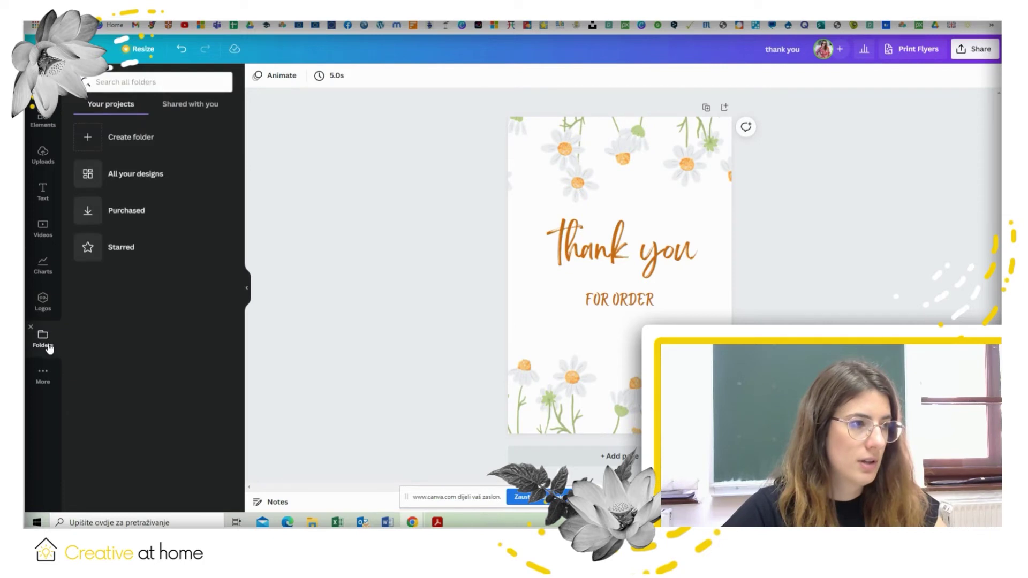
{"action": "left_click", "coordinate": [49, 382]}
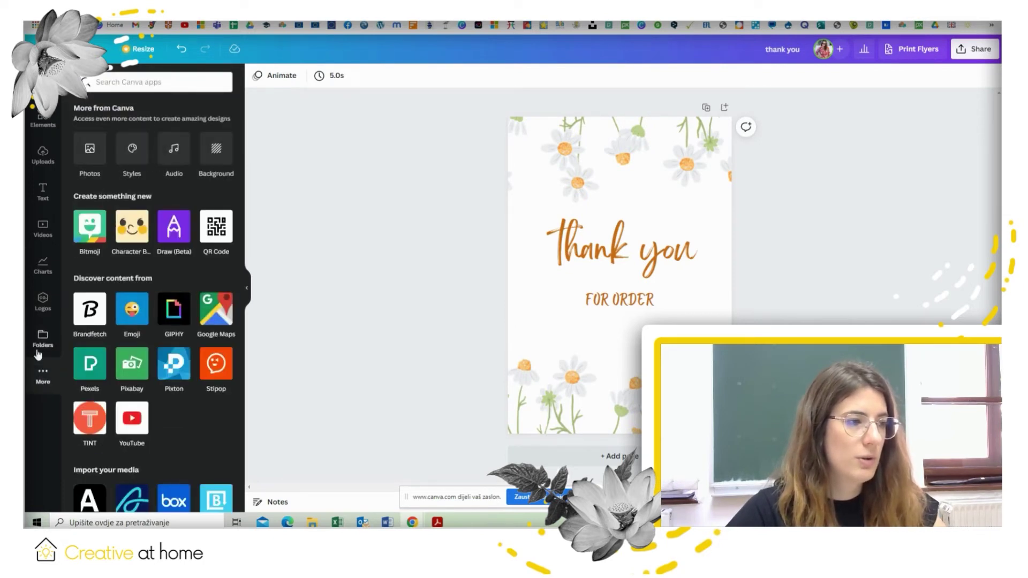
Add a golfer emoji from the Emoji app, shrink it, move it lower right, then delete it
{"action": "left_click", "coordinate": [126, 319]}
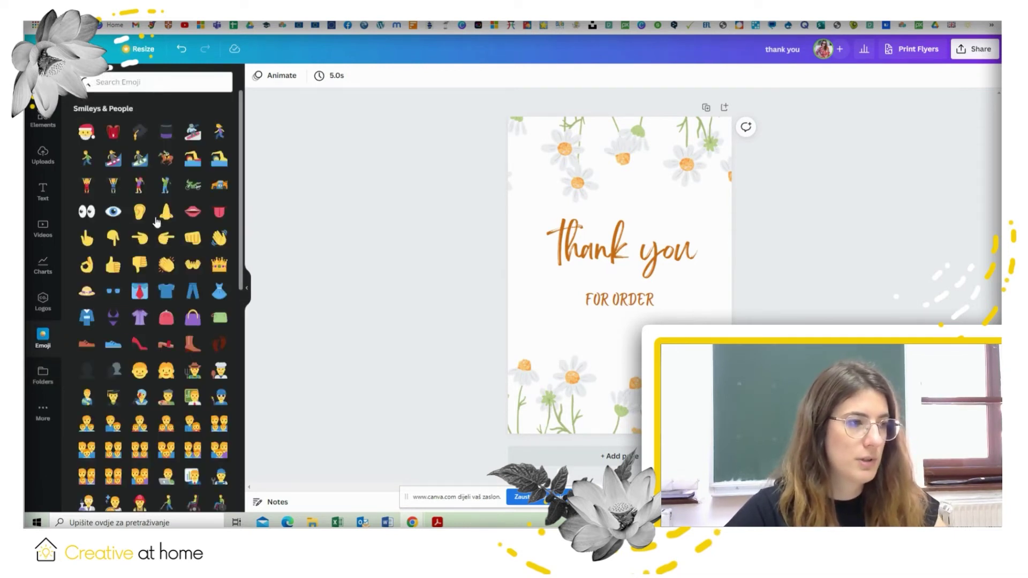
{"action": "left_click", "coordinate": [139, 187]}
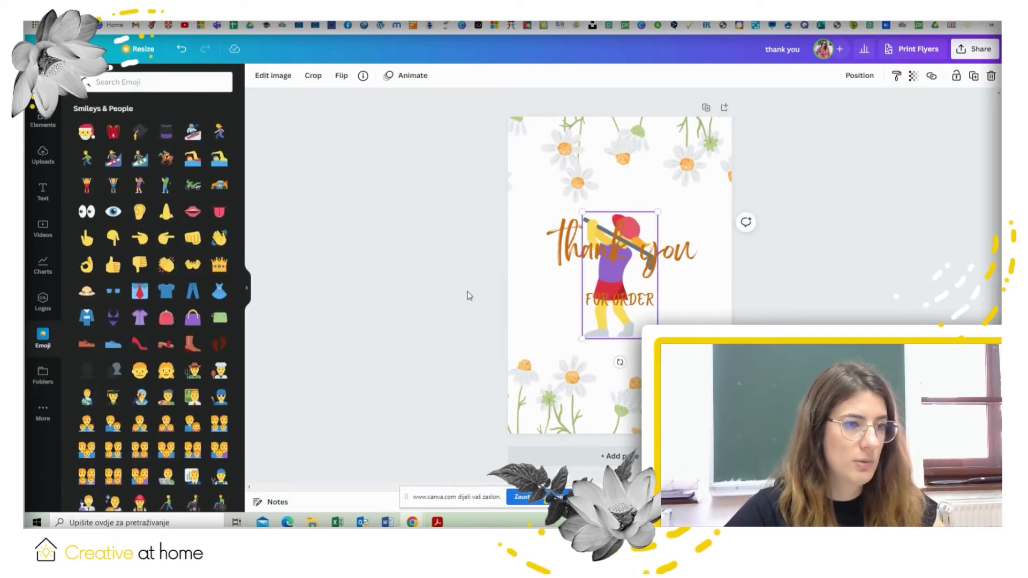
{"action": "left_click_drag", "start_coordinate": [658, 338], "coordinate": [650, 326]}
{"action": "left_click_drag", "start_coordinate": [616, 267], "coordinate": [683, 291]}
{"action": "key", "text": "Delete"}
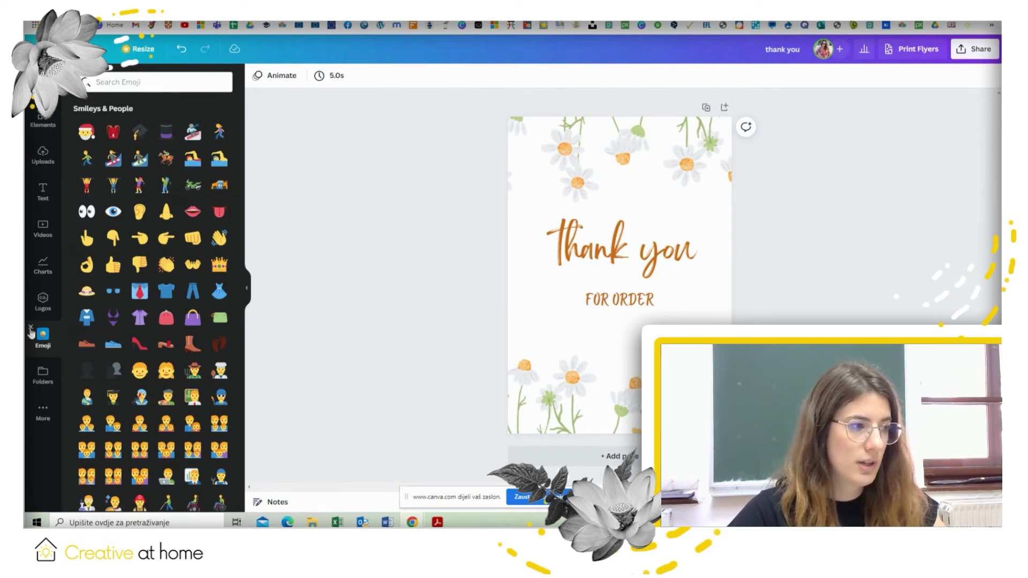
Close the Emoji app and open GIPHY from the More apps list
{"action": "left_click", "coordinate": [31, 328]}
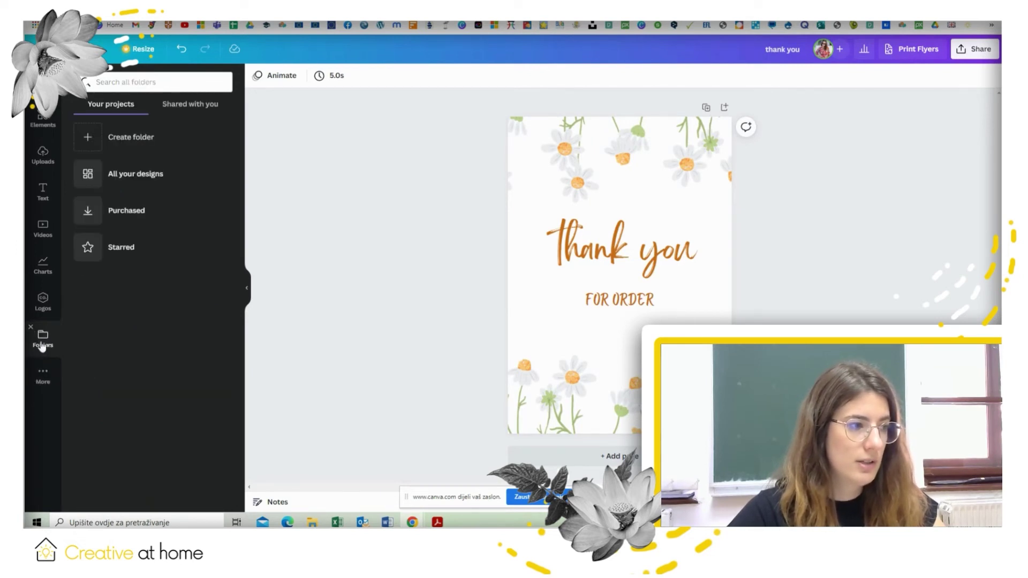
{"action": "left_click", "coordinate": [44, 376]}
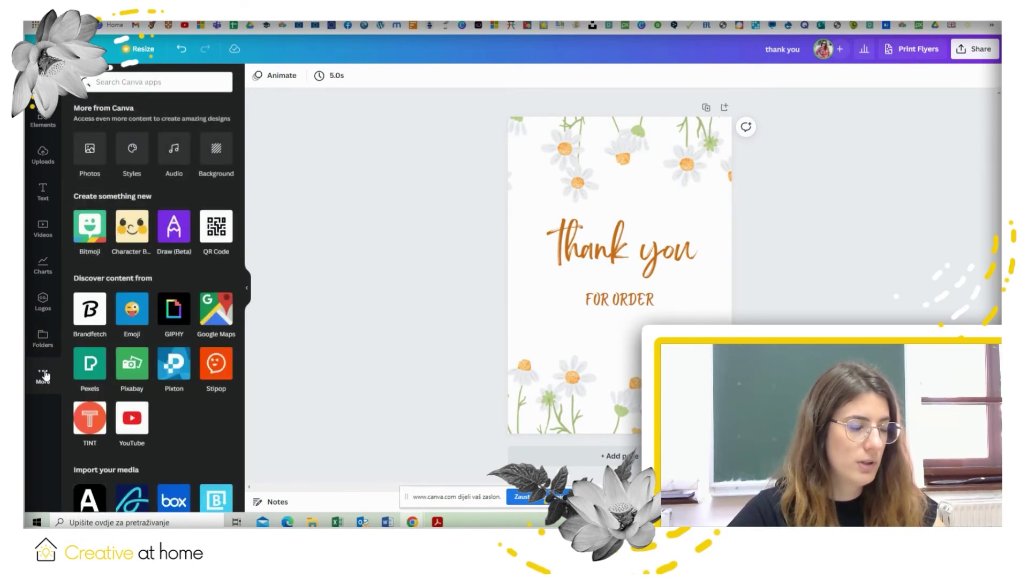
{"action": "left_click", "coordinate": [175, 309]}
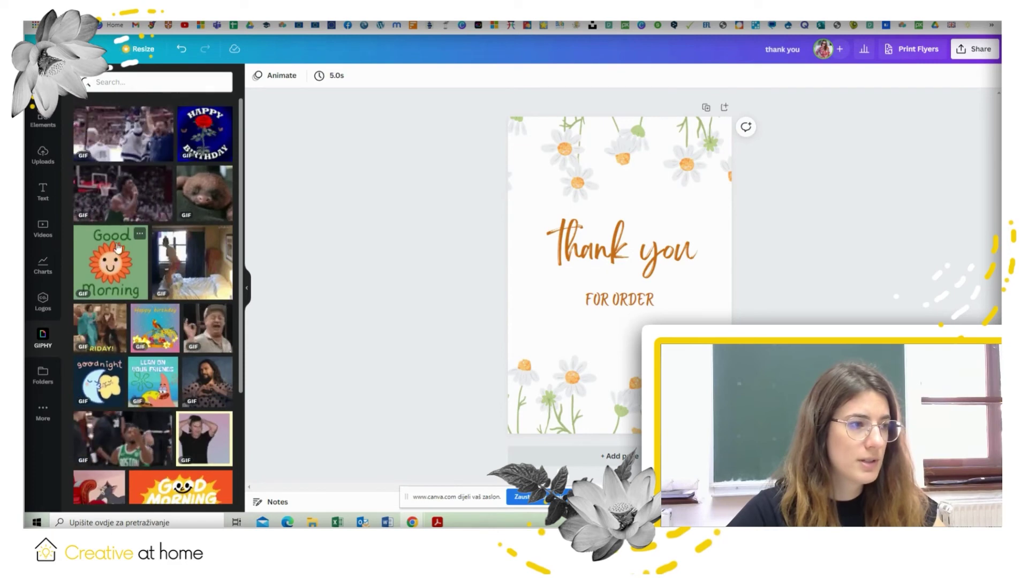
Place the Good Morning GIF, shrink it, move it lower right, then delete it and close GIPHY
{"action": "left_click", "coordinate": [118, 247]}
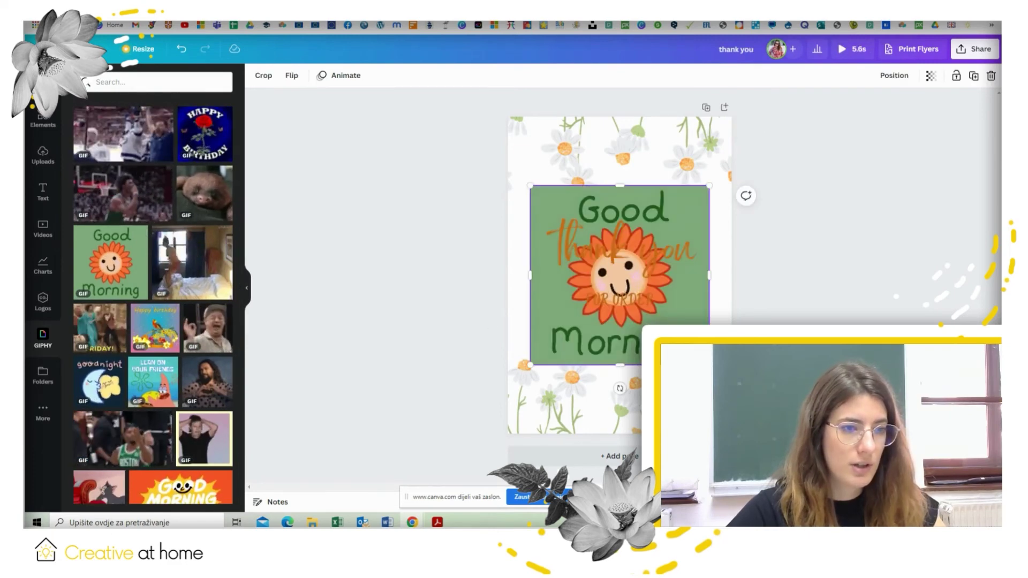
{"action": "left_click_drag", "start_coordinate": [709, 364], "coordinate": [601, 245]}
{"action": "left_click_drag", "start_coordinate": [566, 214], "coordinate": [702, 343]}
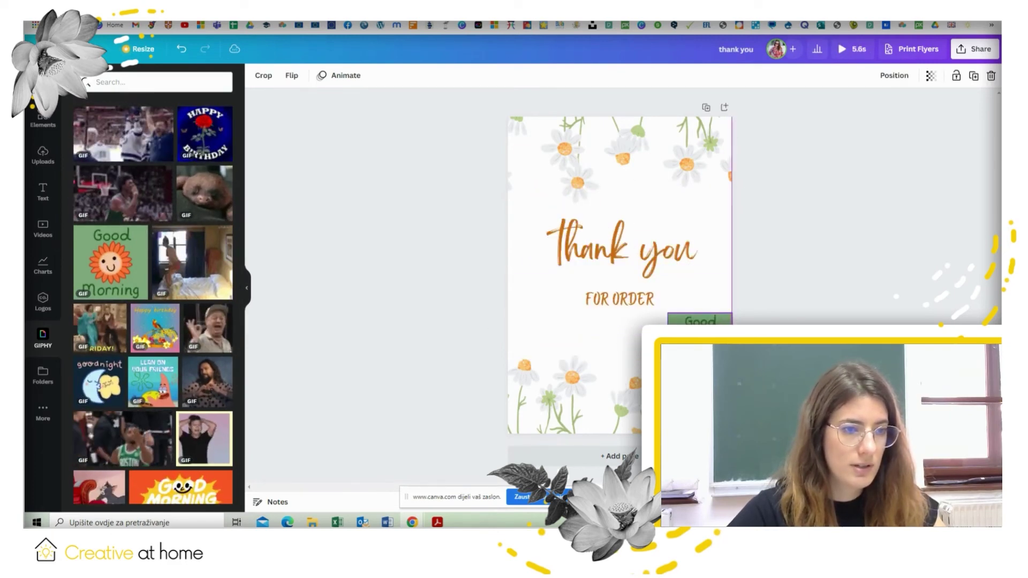
{"action": "key", "text": "Delete"}
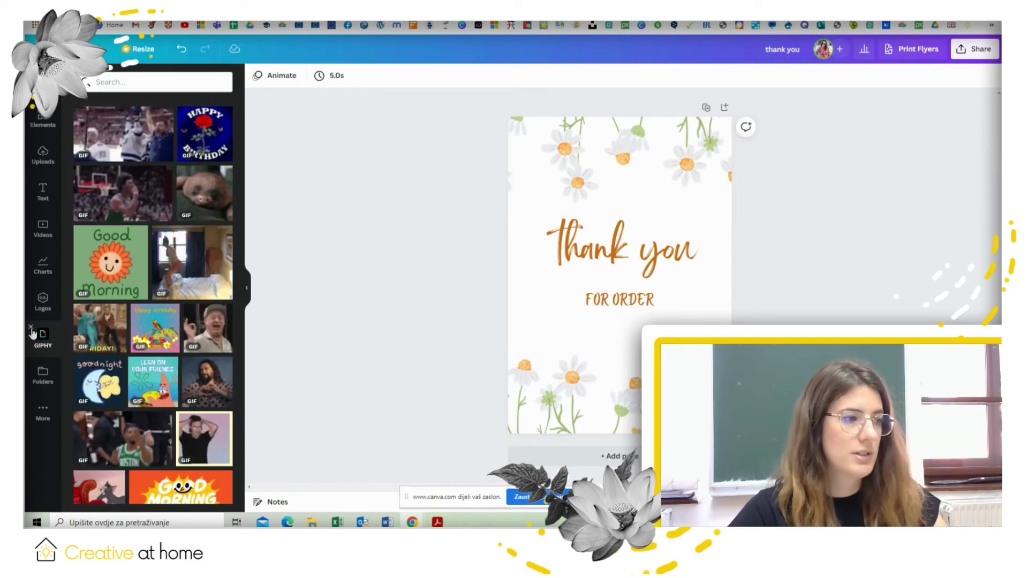
{"action": "left_click", "coordinate": [31, 327]}
Scroll through the full More panel of Canva apps and media sources
{"action": "left_click", "coordinate": [59, 379]}
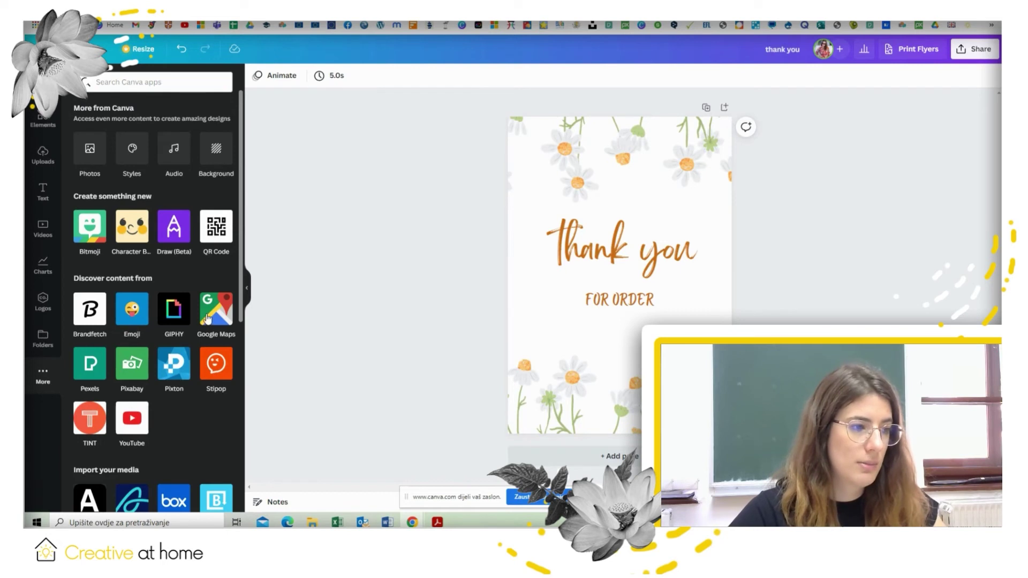
{"action": "scroll", "coordinate": [168, 419], "scroll_direction": "down", "scroll_amount": 6}
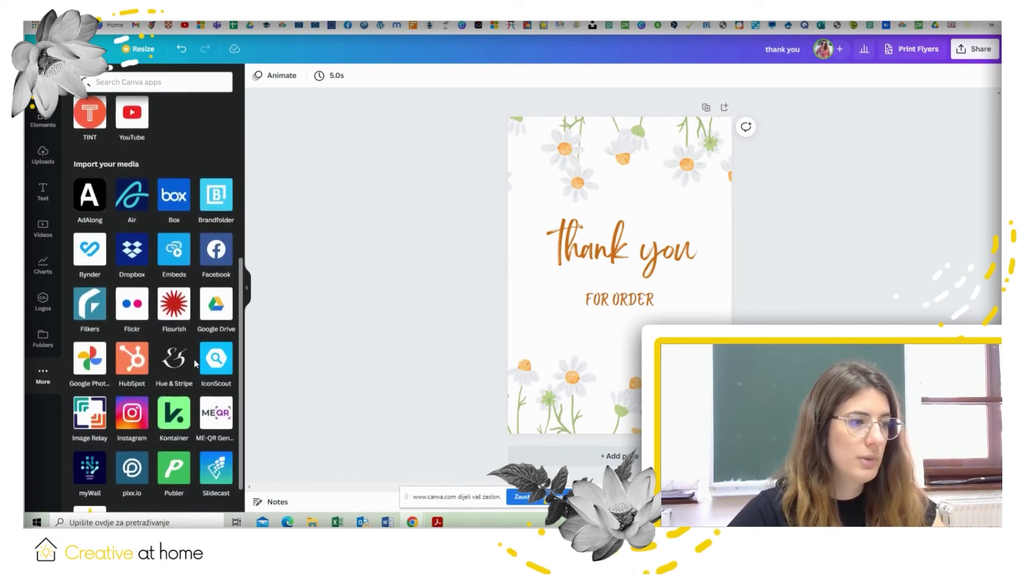
{"action": "scroll", "coordinate": [182, 370], "scroll_direction": "down", "scroll_amount": 1}
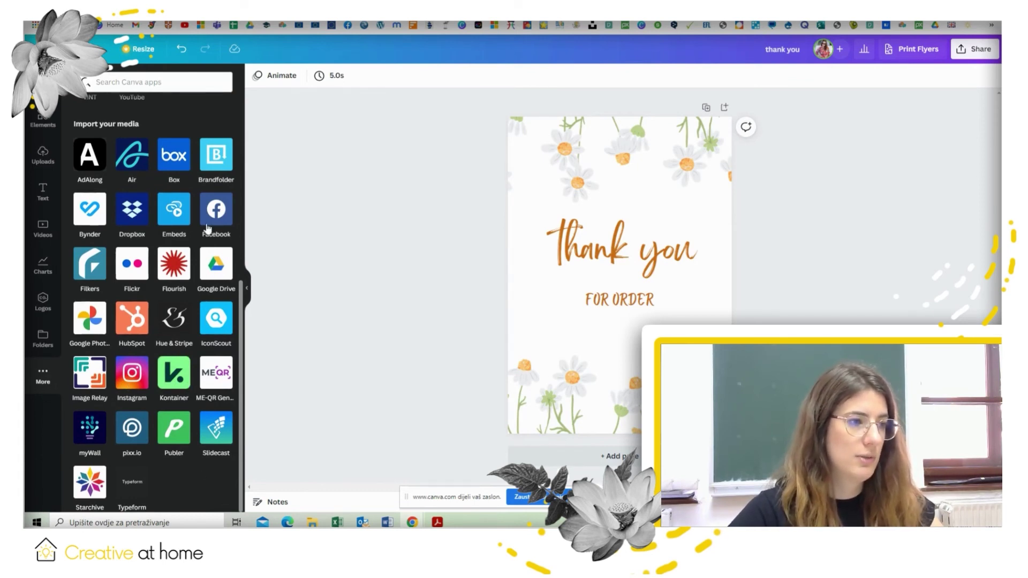
{"action": "scroll", "coordinate": [167, 359], "scroll_direction": "up", "scroll_amount": 6}
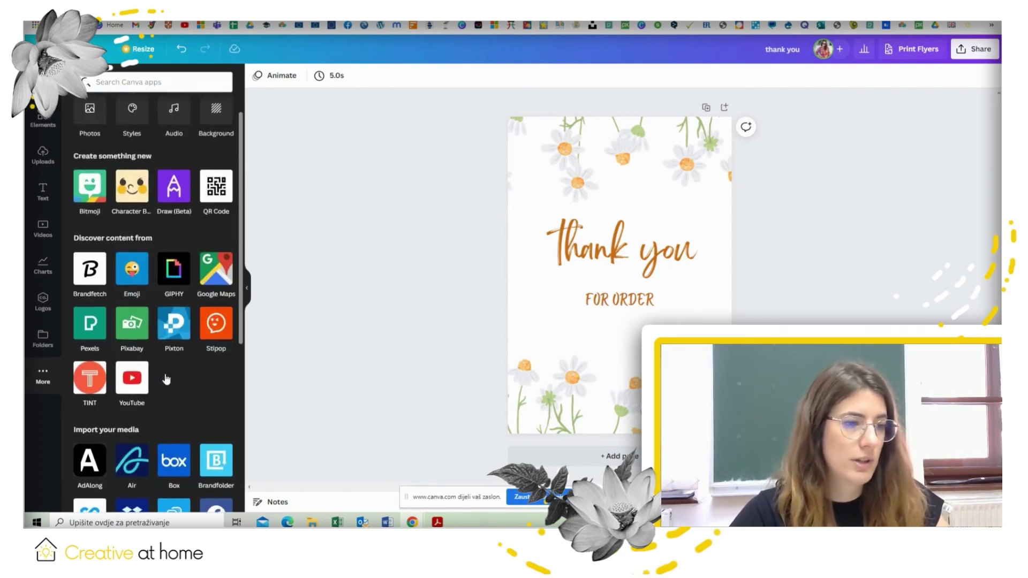